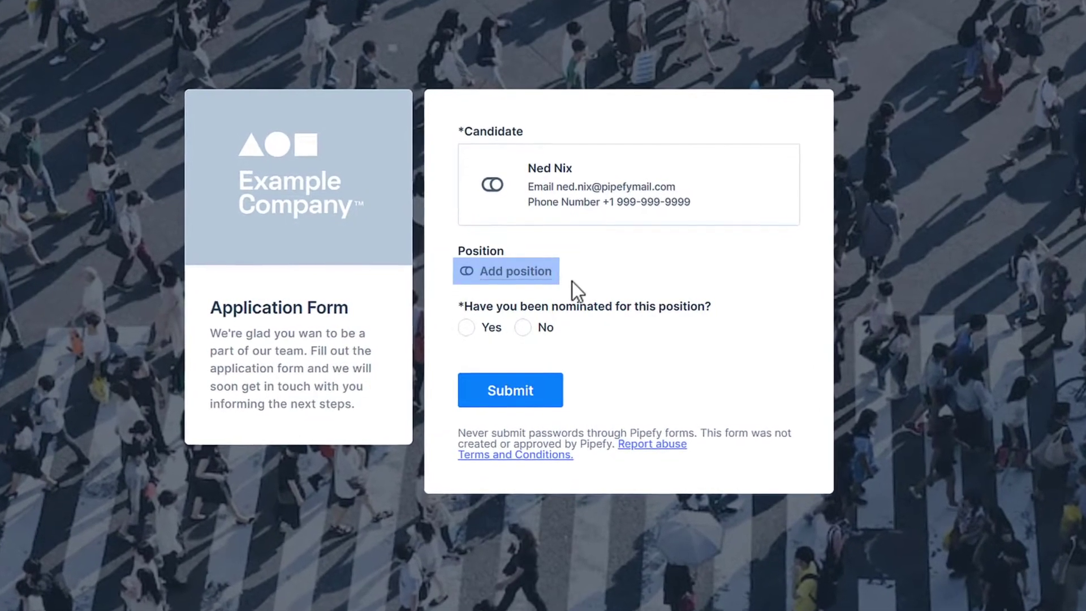
Fill in the form with the Demand Generation Manager position, No for nomination, and Linkedin as source
click(553, 275)
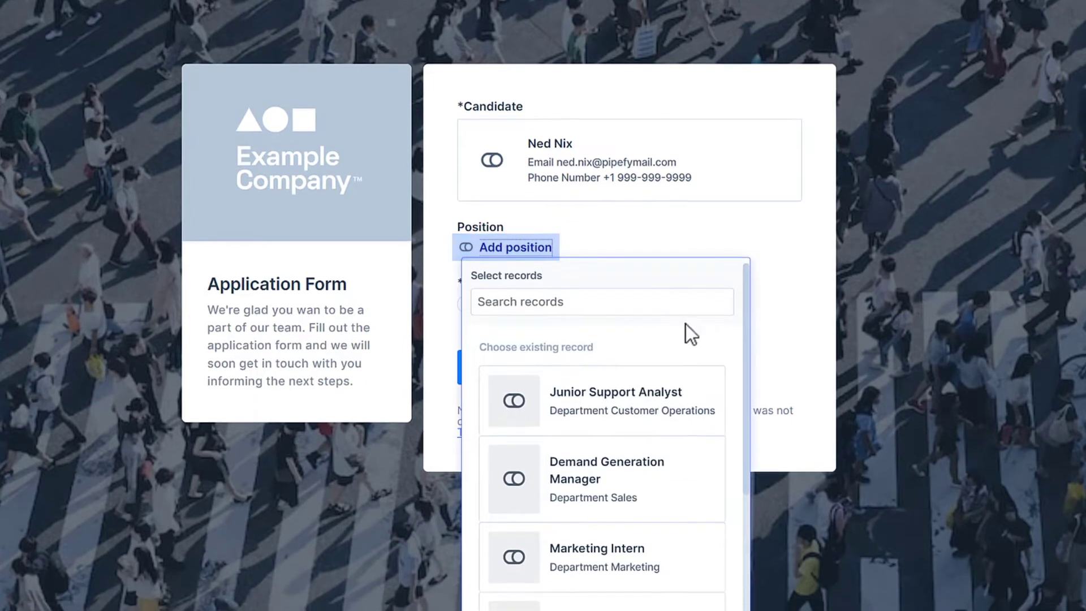
scroll(748, 327, down, 1)
scroll(739, 238, up, 2)
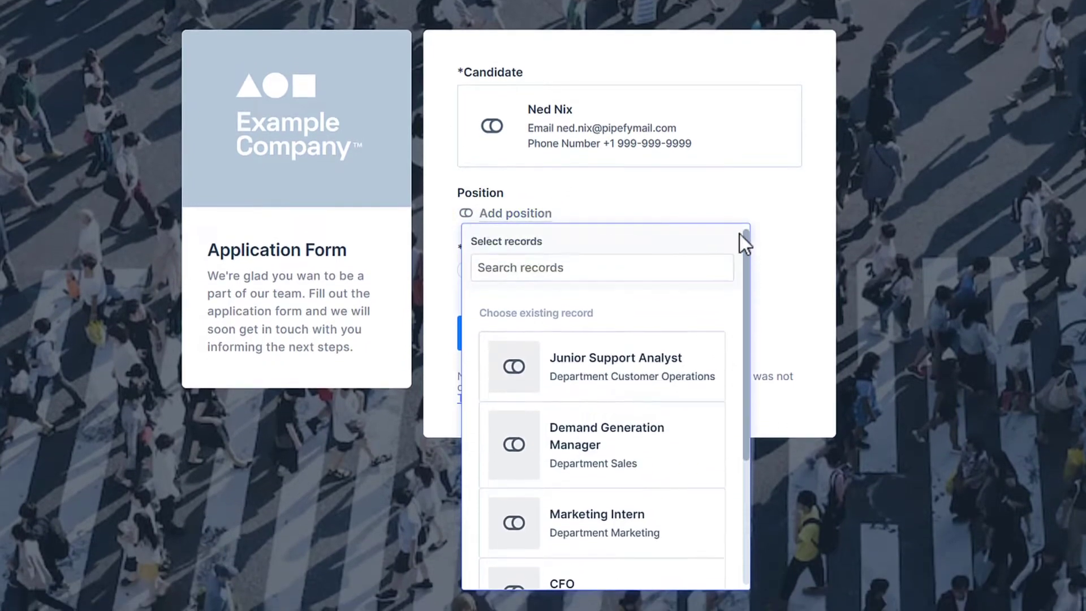
click(642, 456)
click(545, 331)
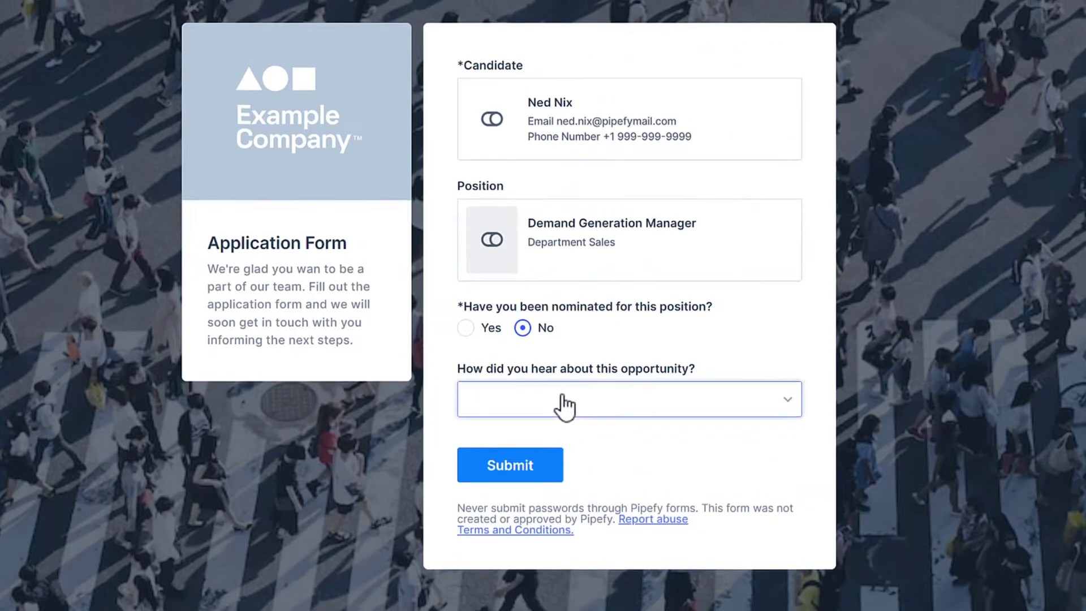
click(560, 390)
click(572, 447)
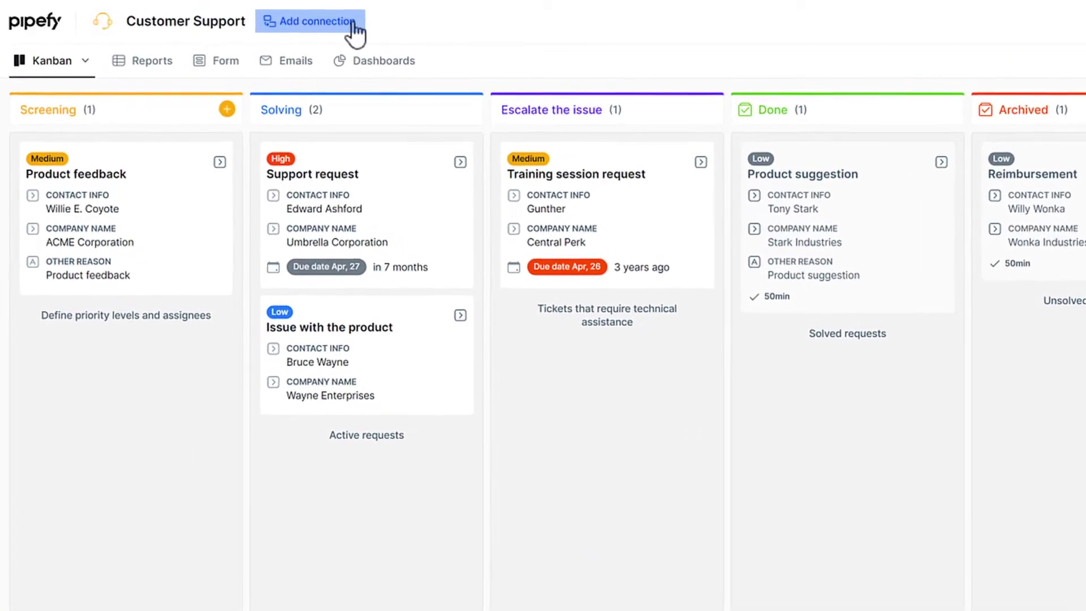
Start a new pipe connection named 'Customers' and bring up the list of pipes and databases
click(353, 24)
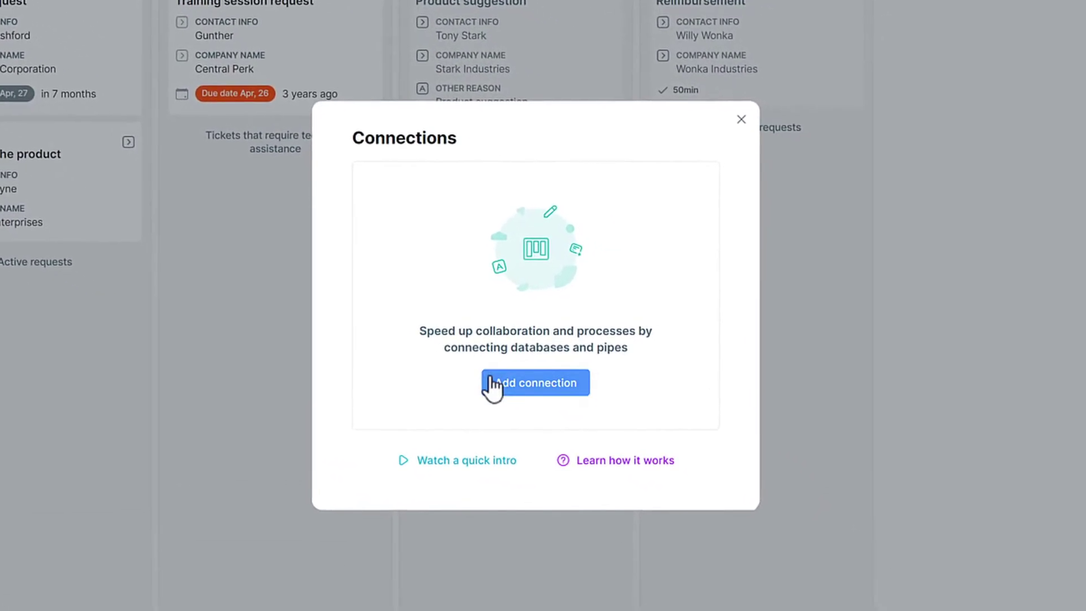
click(492, 384)
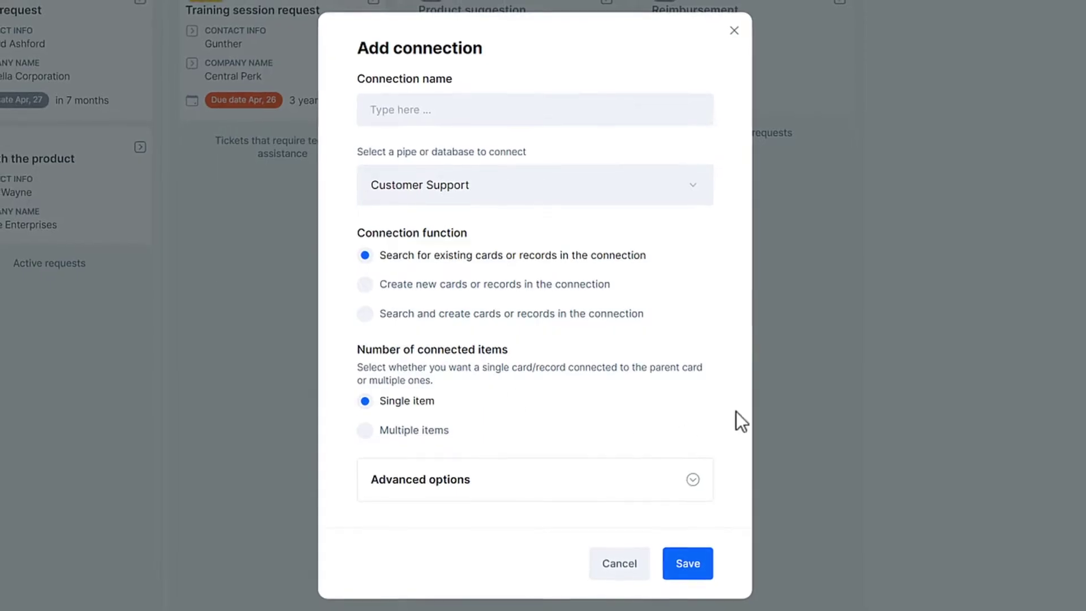
click(601, 120)
text(Customers)
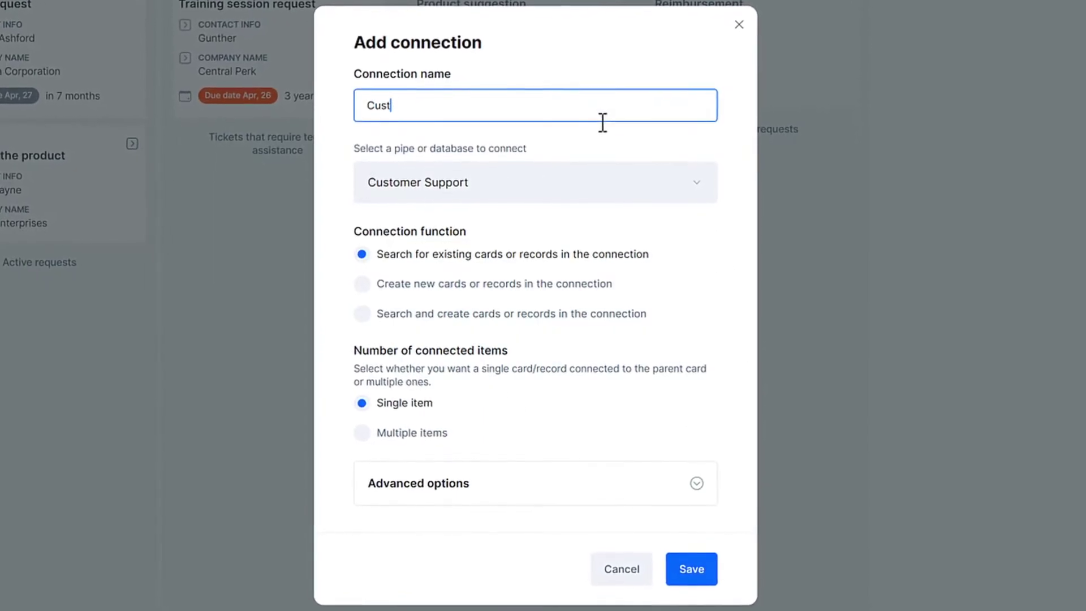
click(620, 163)
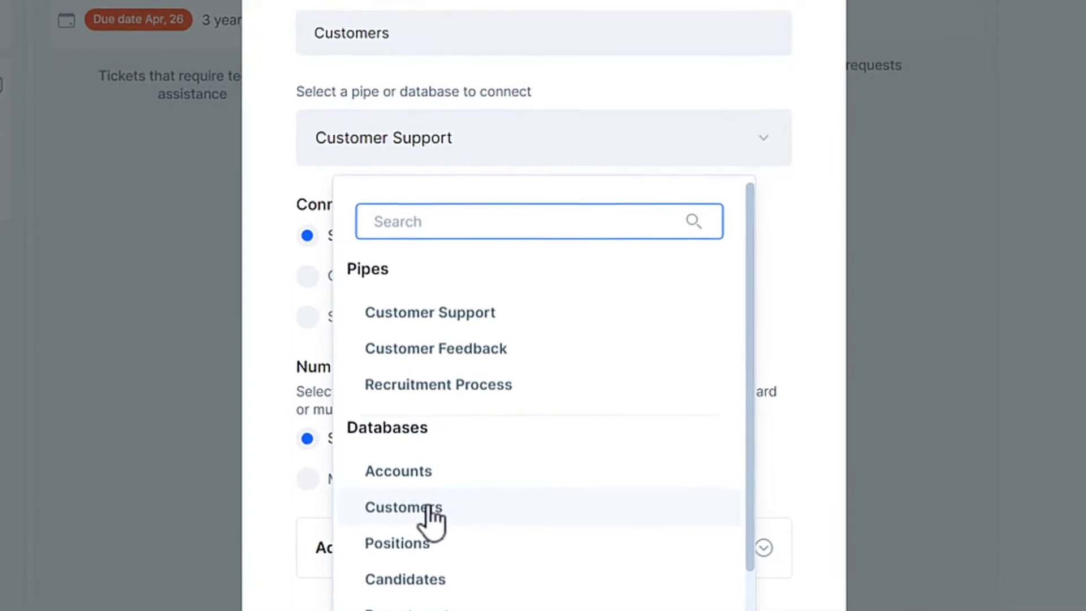
Link the connection to the Customers database and expand its advanced options
click(426, 512)
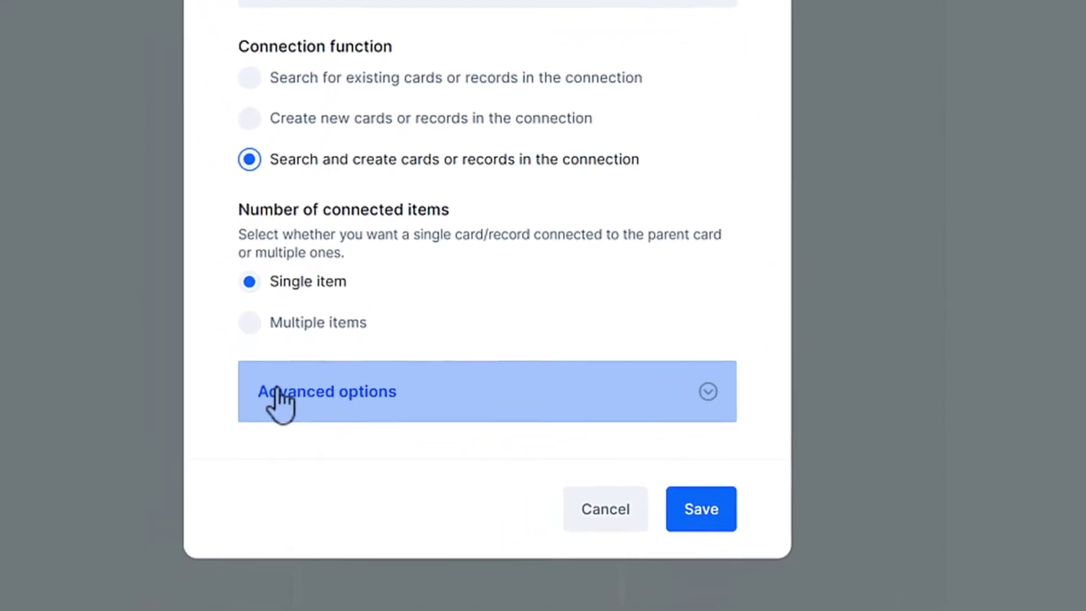
click(280, 391)
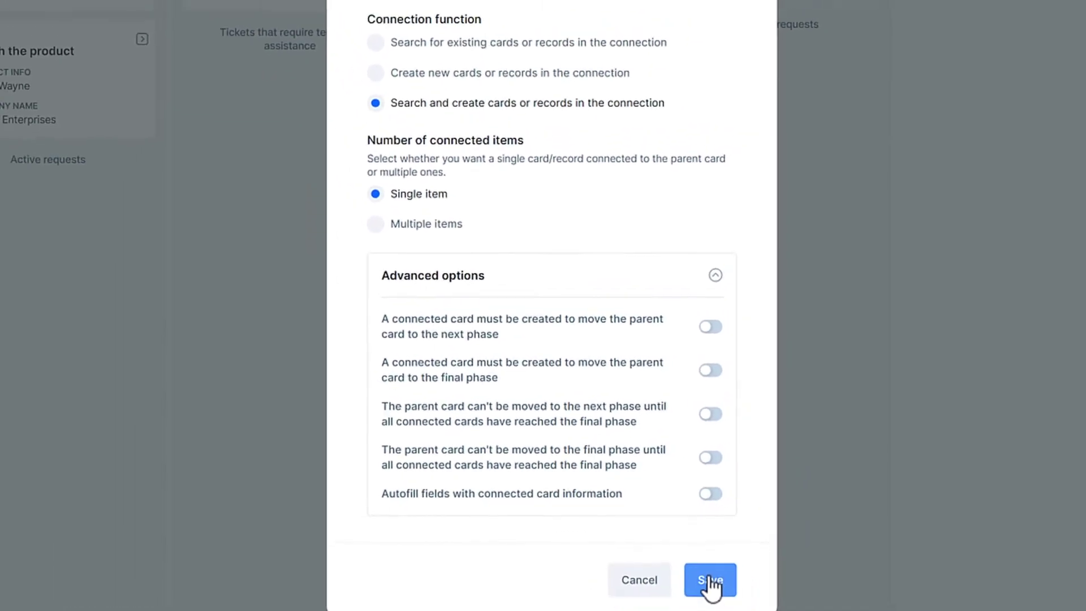
Save the Customers connection and close the connections manager
click(724, 590)
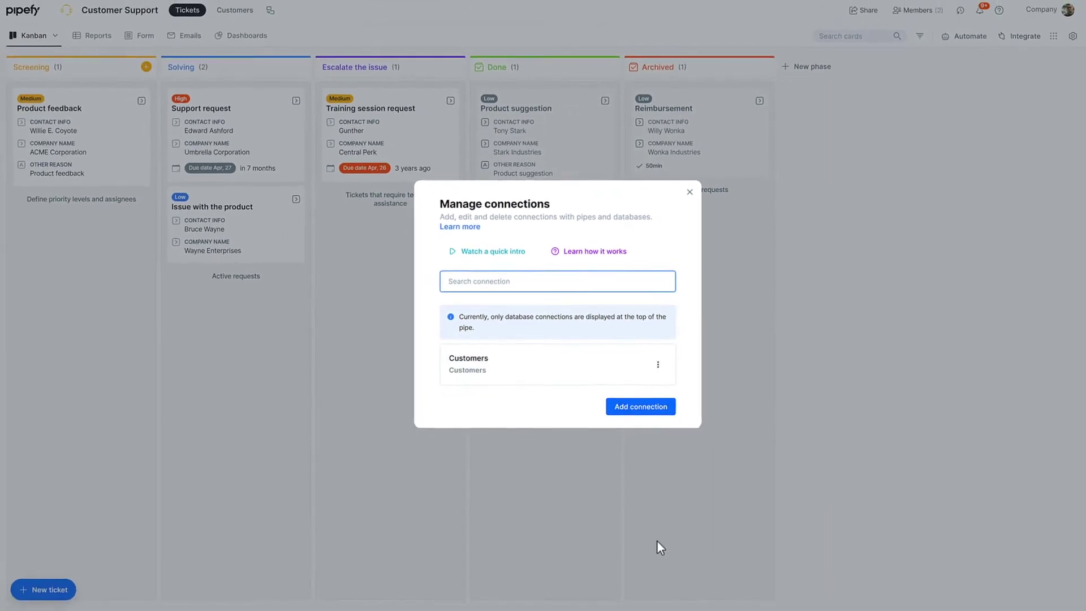
click(657, 541)
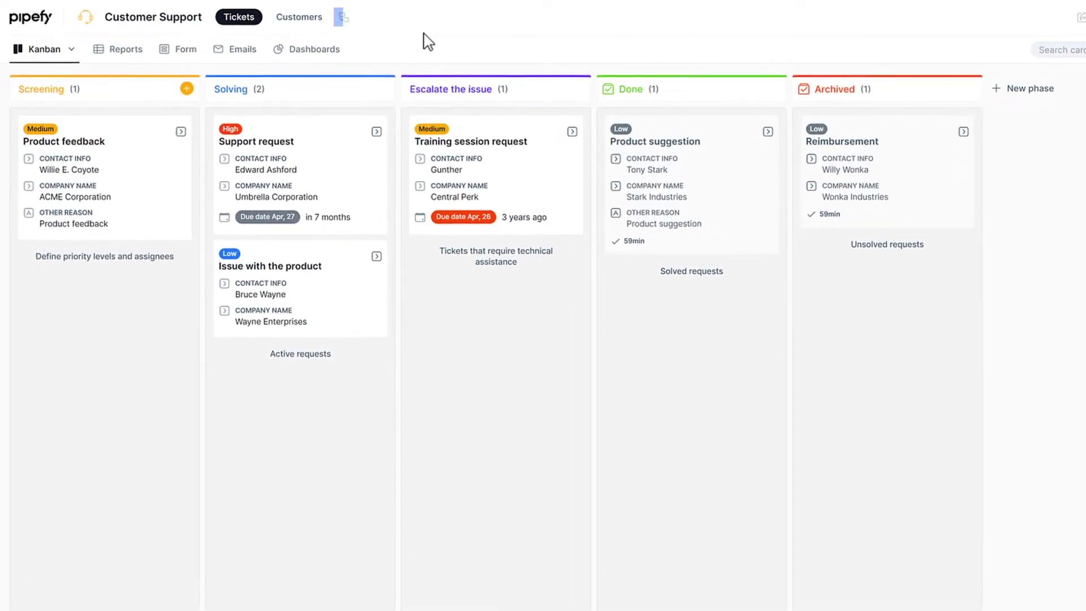
Create and save a 'Feedback' connection linked to the Customer Feedback pipe
click(355, 22)
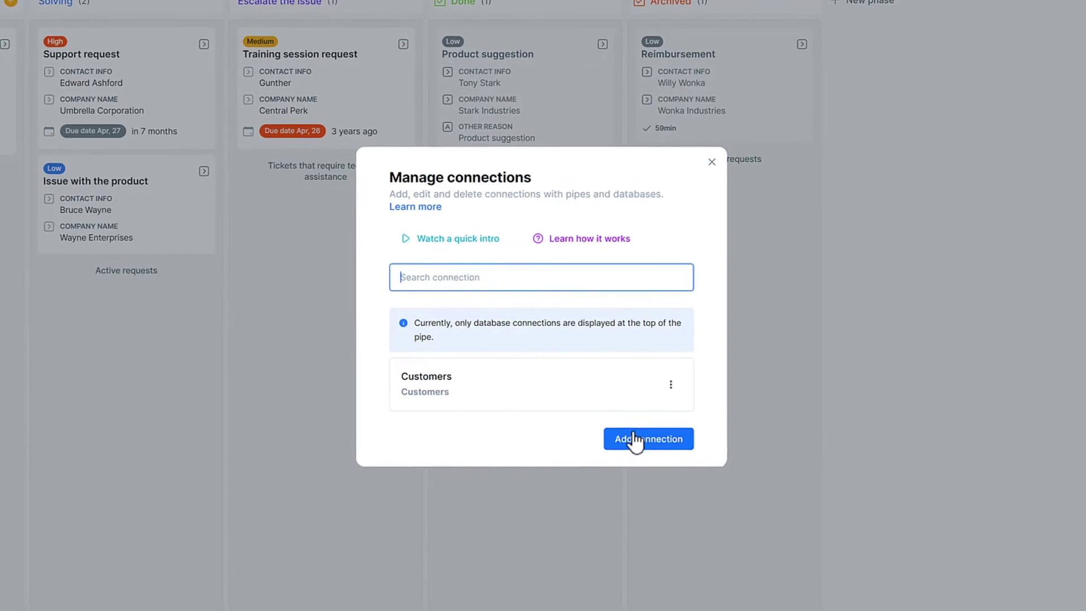
click(634, 439)
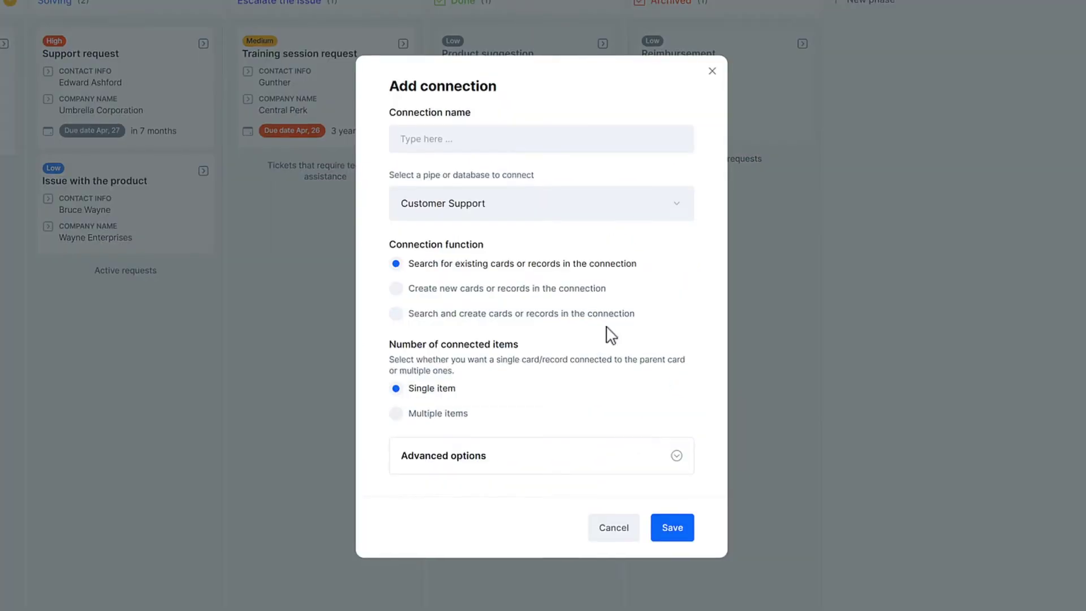
click(565, 147)
text(Feedback)
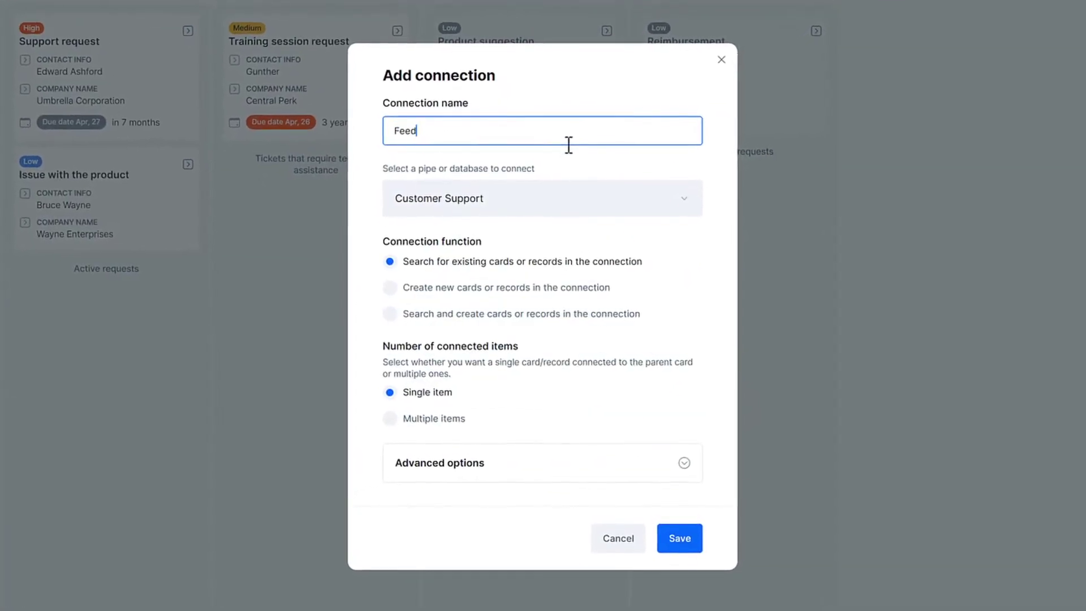
click(574, 195)
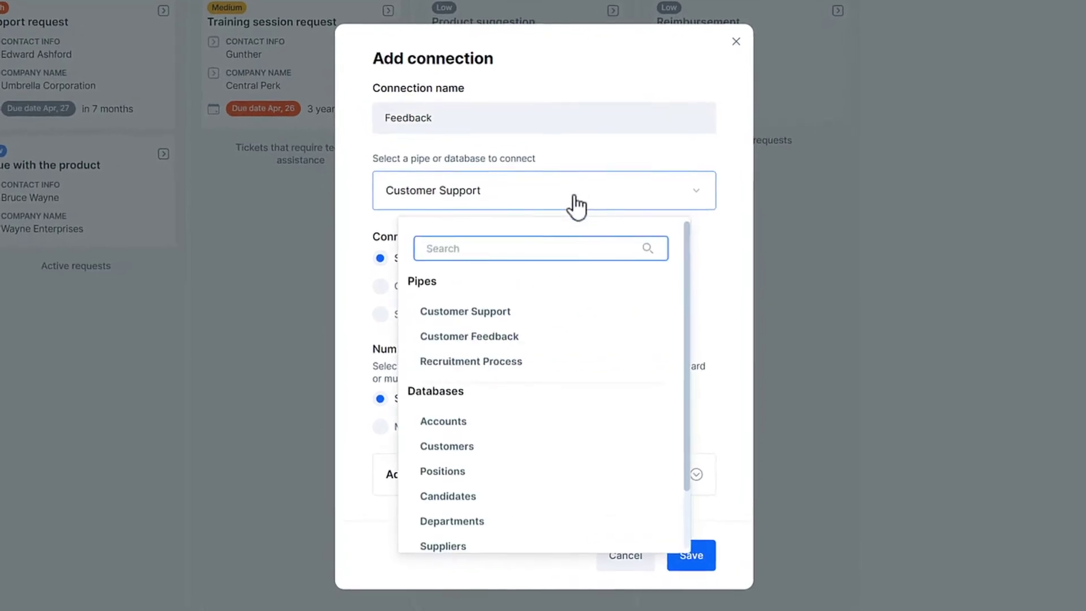
click(501, 345)
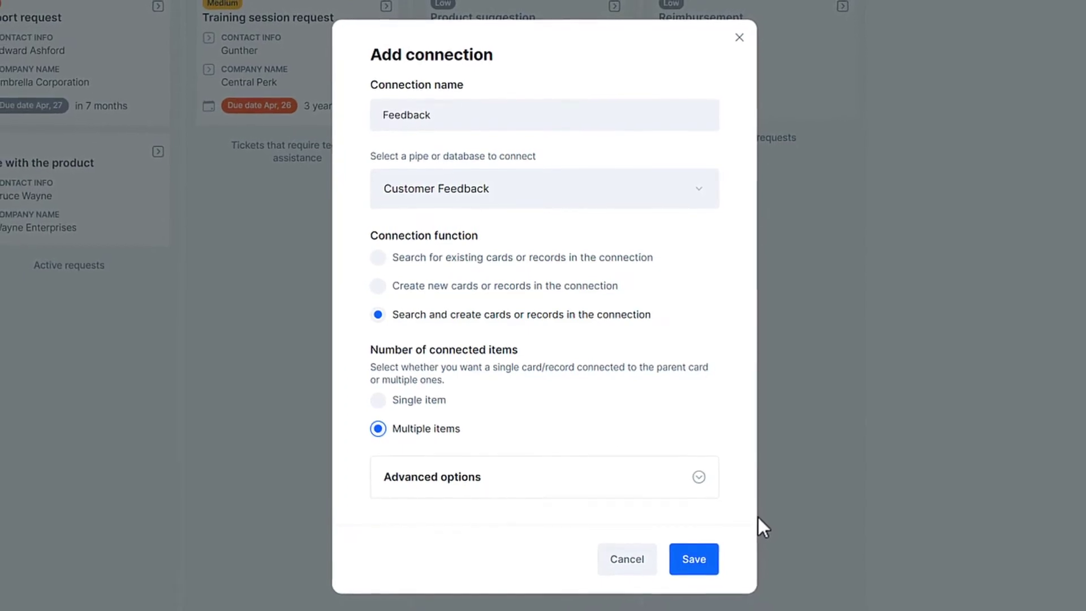
click(709, 555)
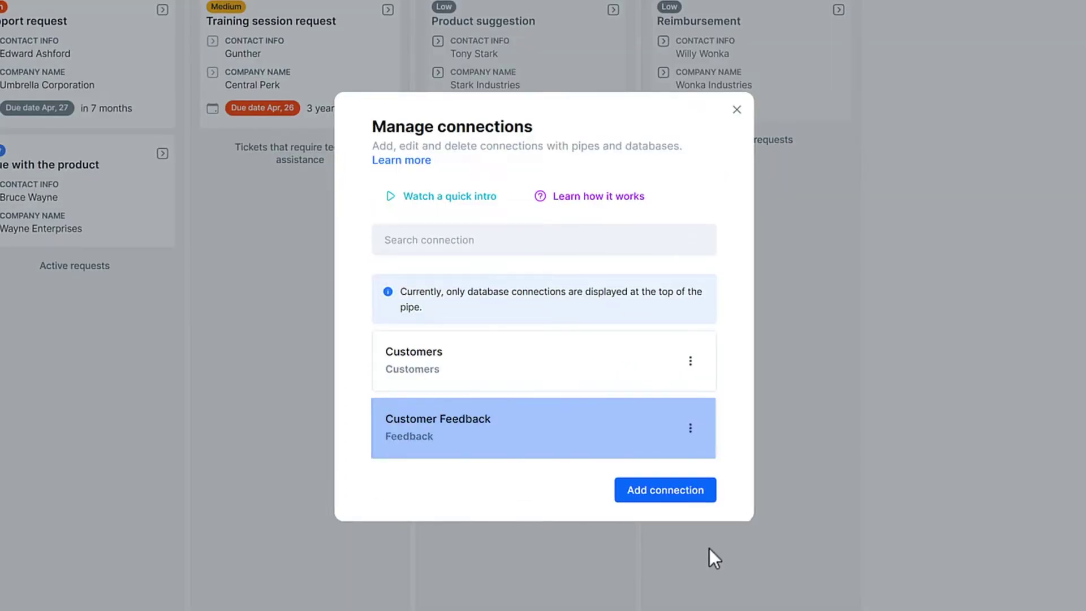
Back on the board, link an existing Customer Feedback card to the 'Issue with the product' ticket
click(710, 548)
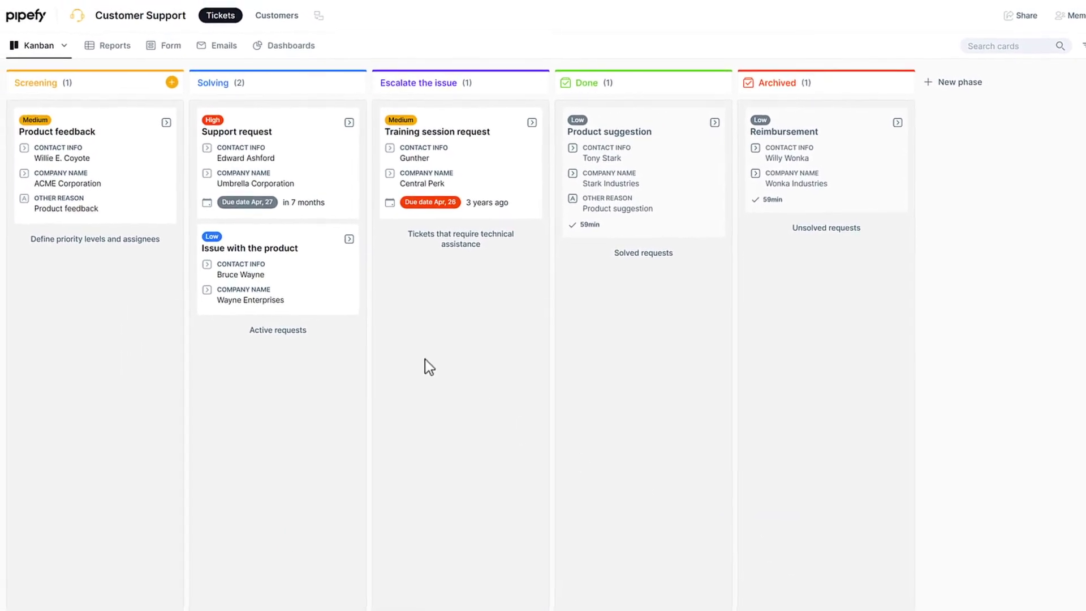
click(334, 308)
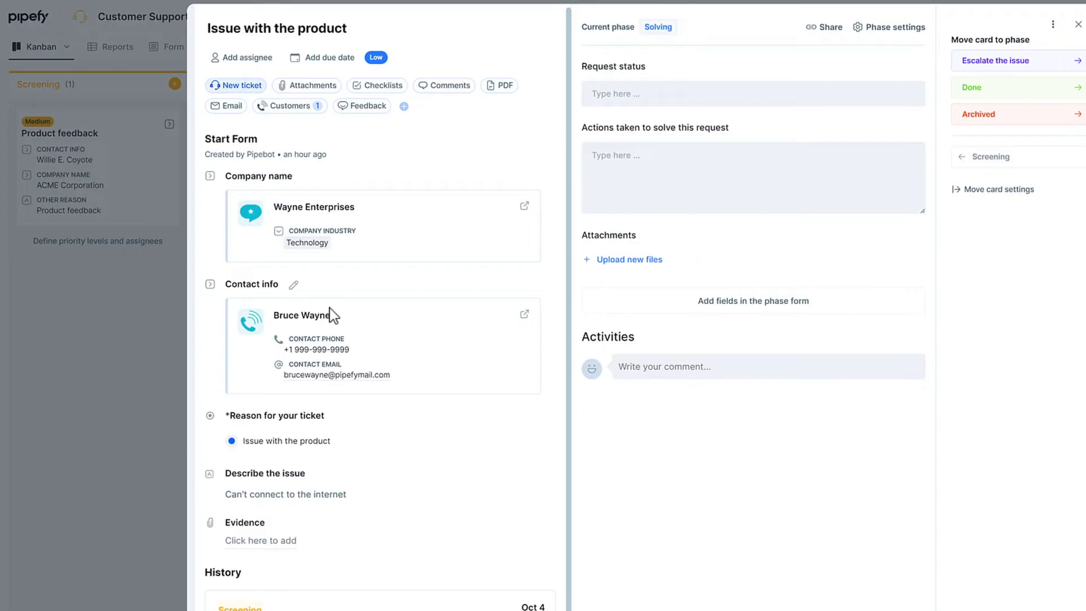
click(379, 110)
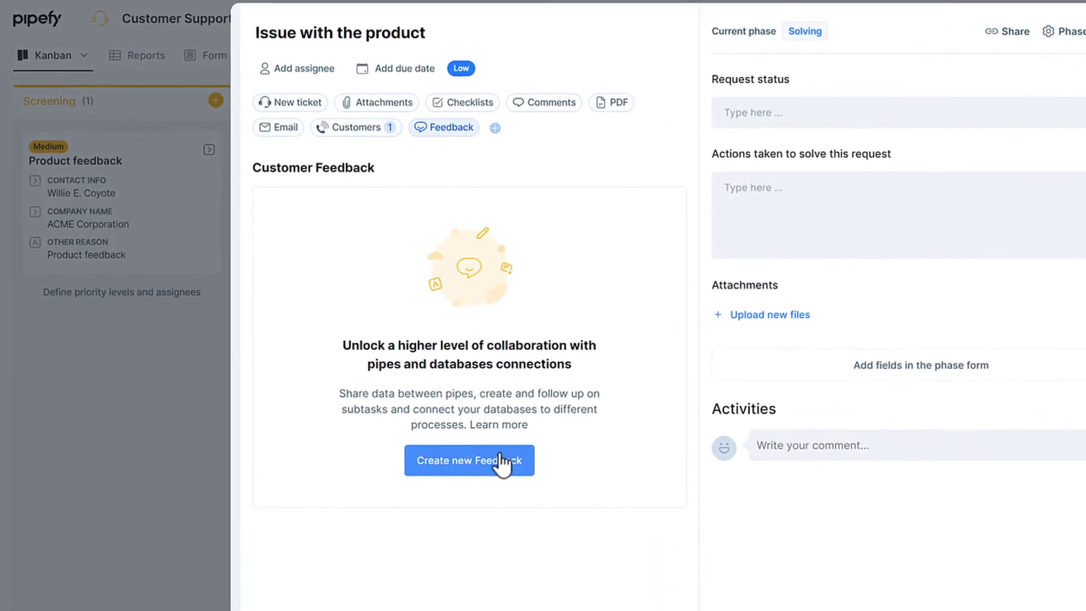
click(495, 455)
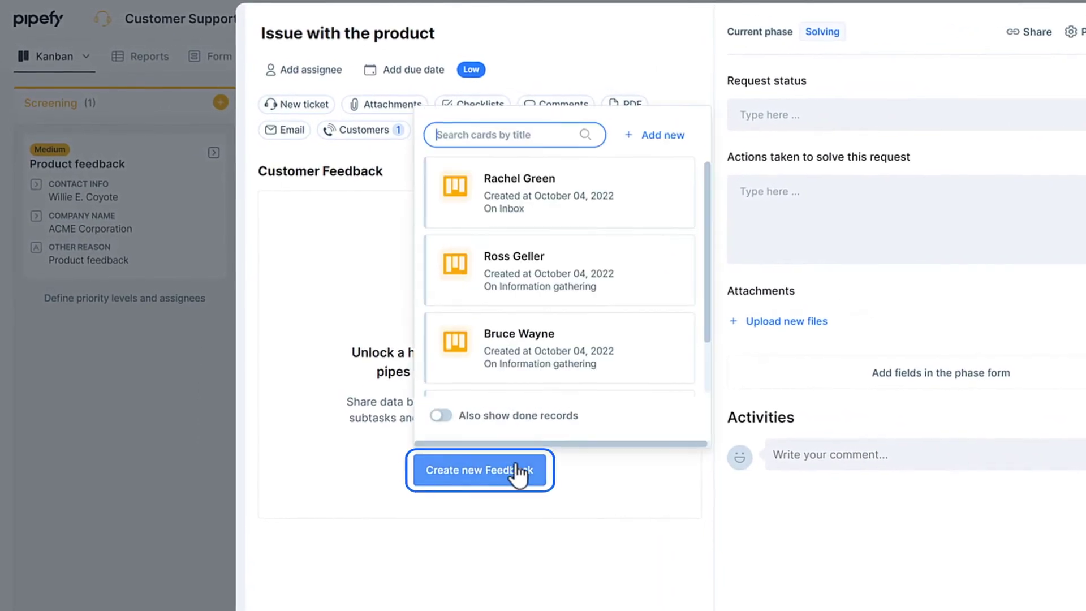
click(592, 353)
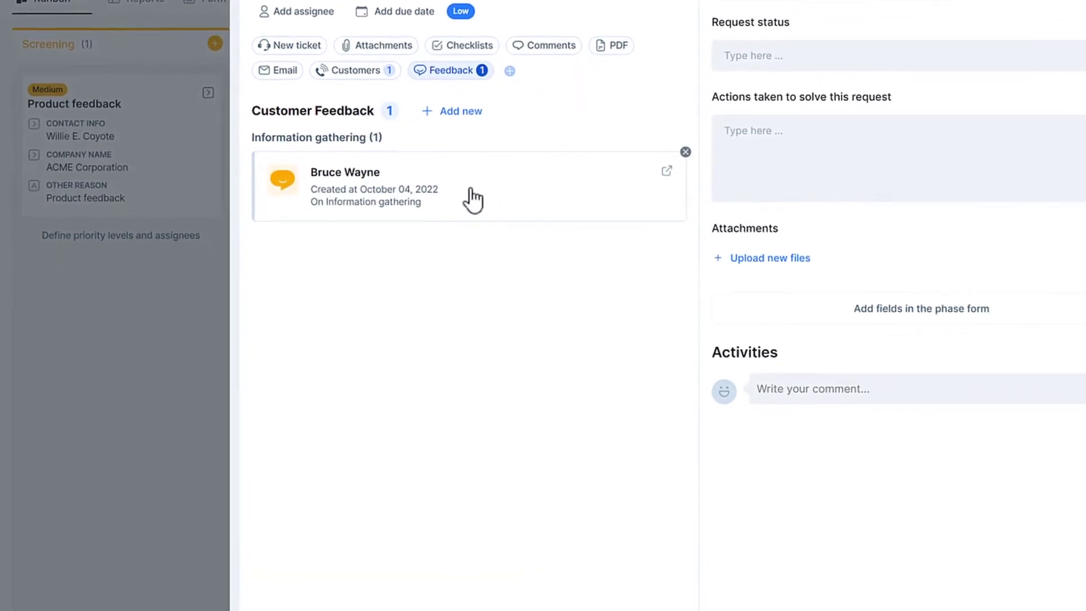
Expand the linked feedback card's details, then close the ticket
click(474, 199)
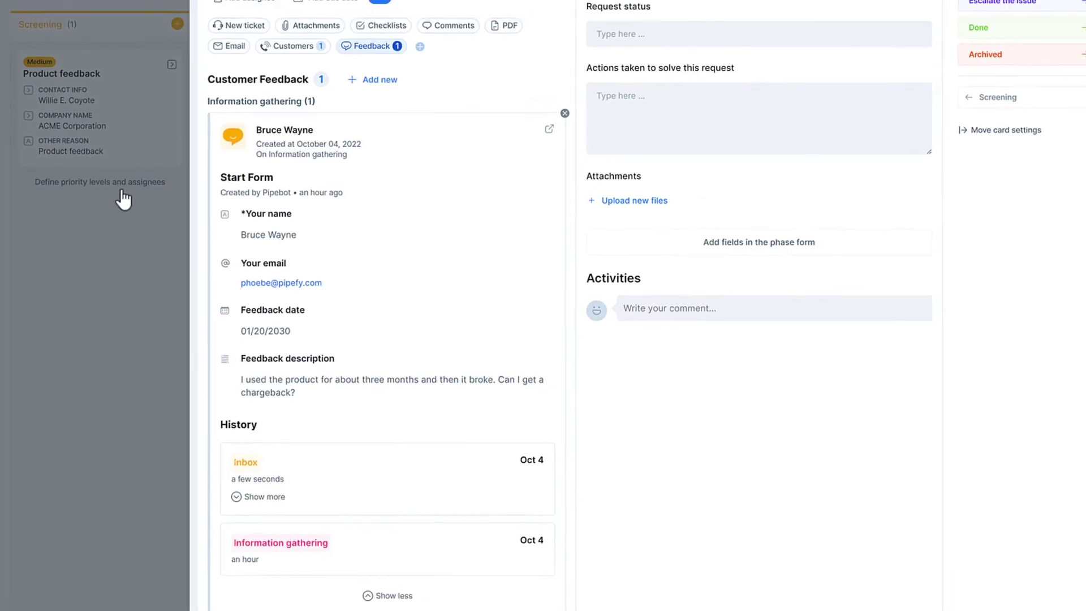
click(123, 199)
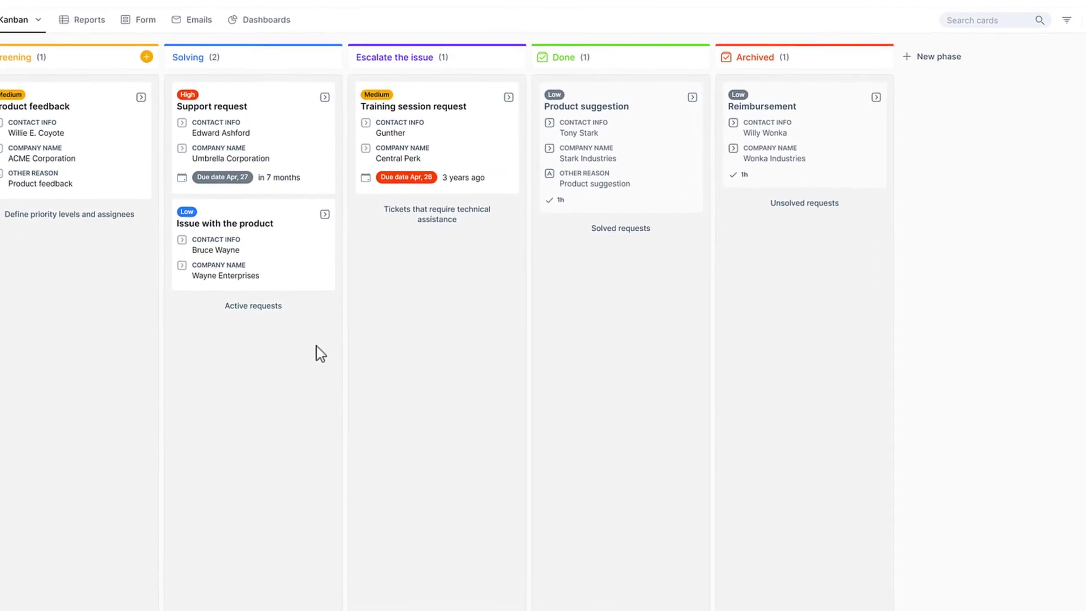
Preview the 'Issue with the product' ticket's connected Feedback, Accounts and Customers records
click(321, 208)
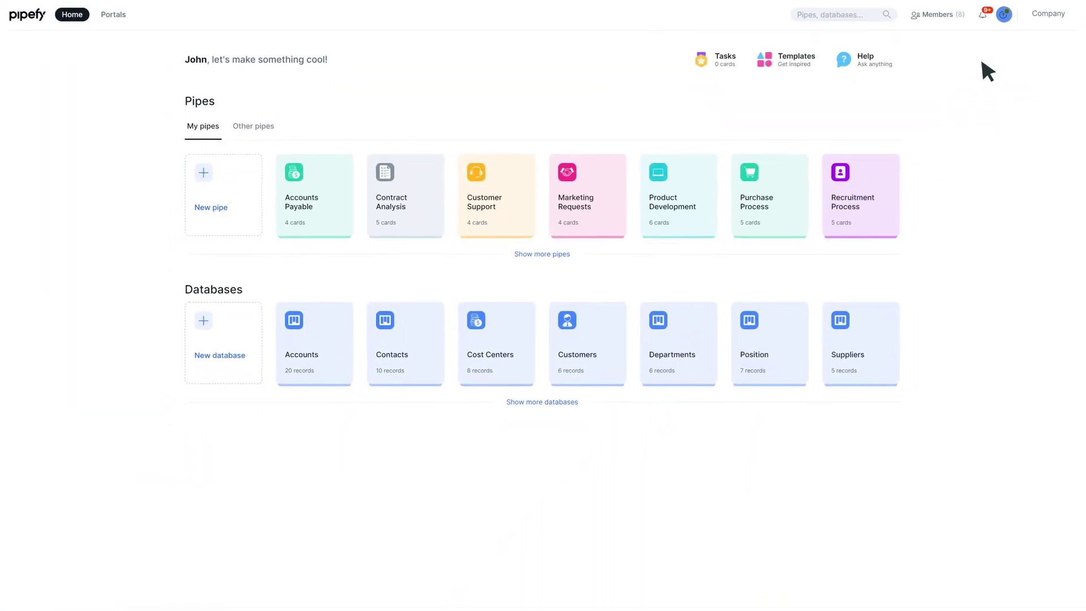
Show the help menu with support, chat, community and learning resources
click(991, 17)
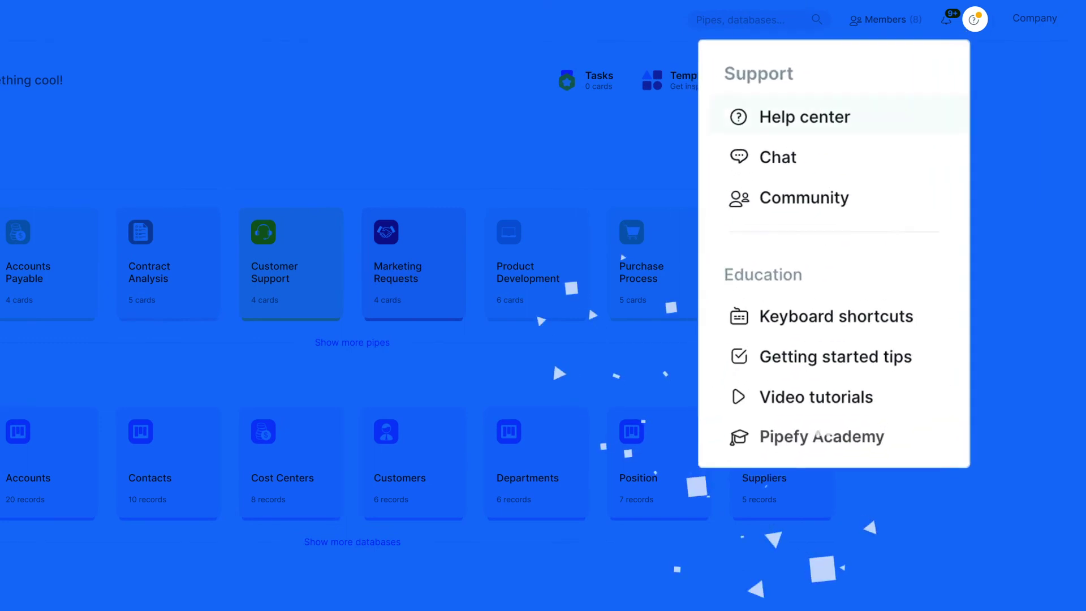